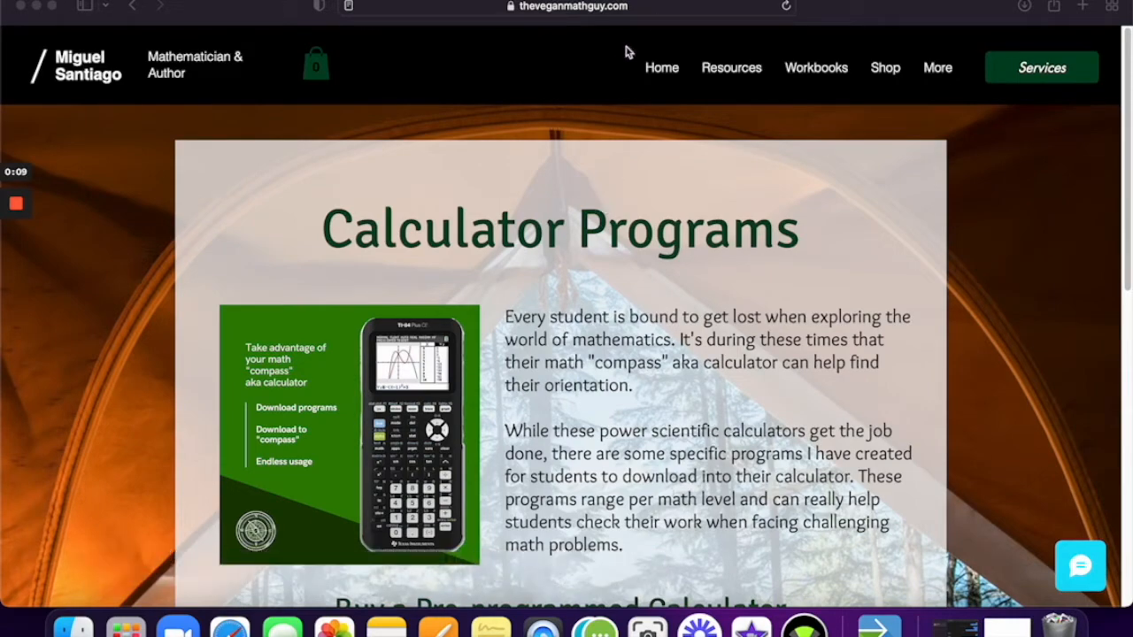
scroll(632, 186, "down", 3)
scroll(638, 190, "down", 5)
scroll(658, 202, "down", 3)
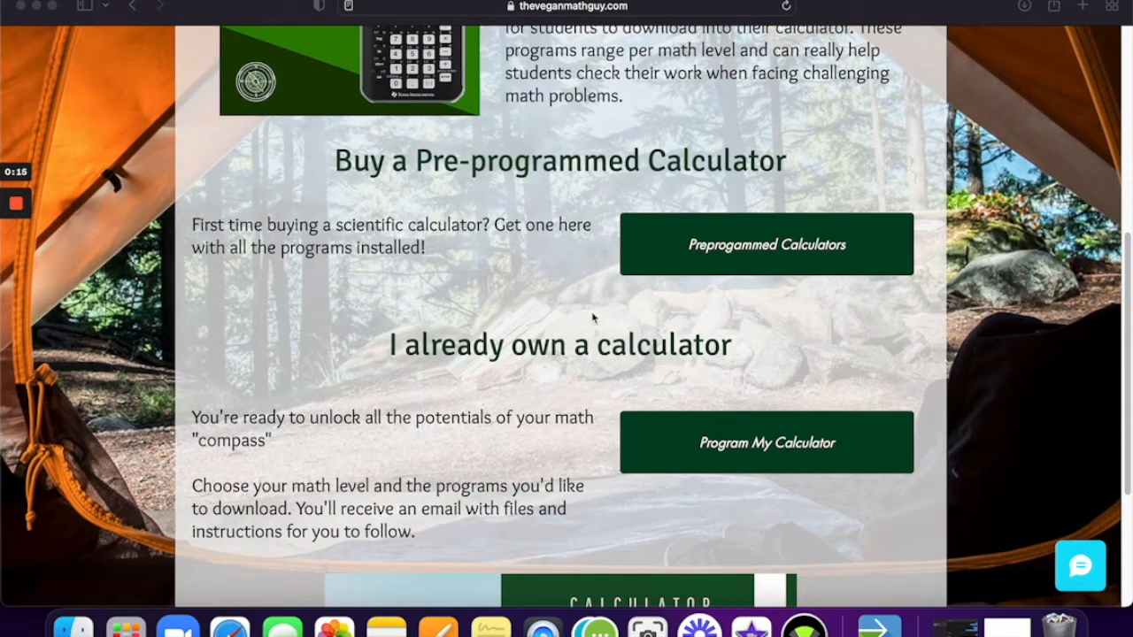
scroll(593, 319, "down", 3)
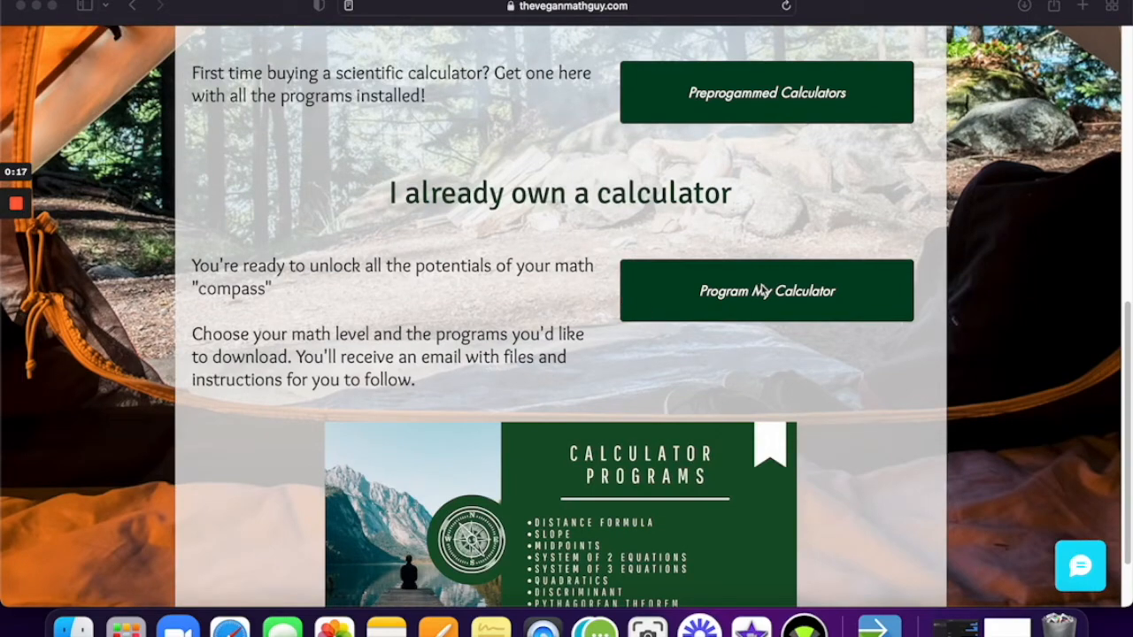
scroll(764, 292, "down", 2)
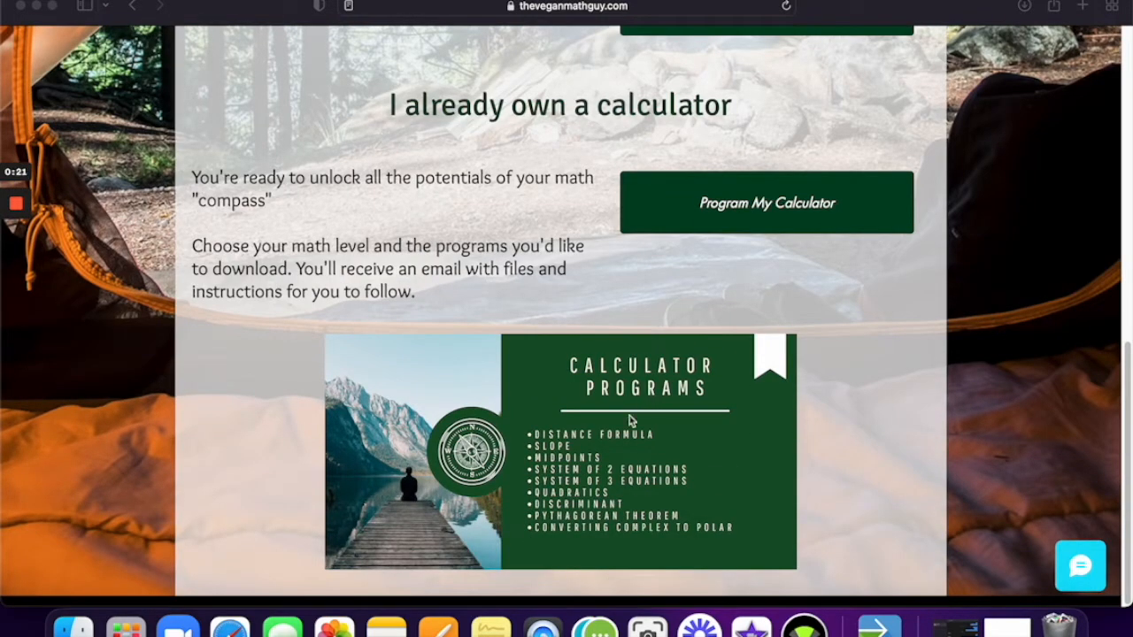
Add the free Calculator Programs bundle to the cart and go to the cart page
left_click(602, 436)
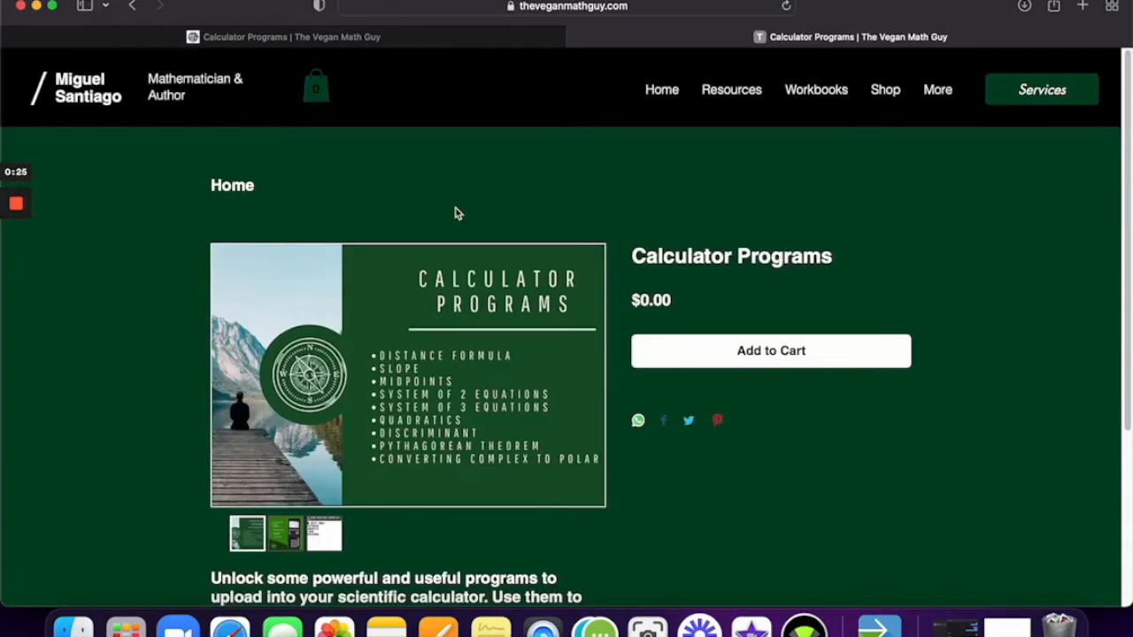
scroll(610, 292, "down", 5)
scroll(252, 282, "up", 3)
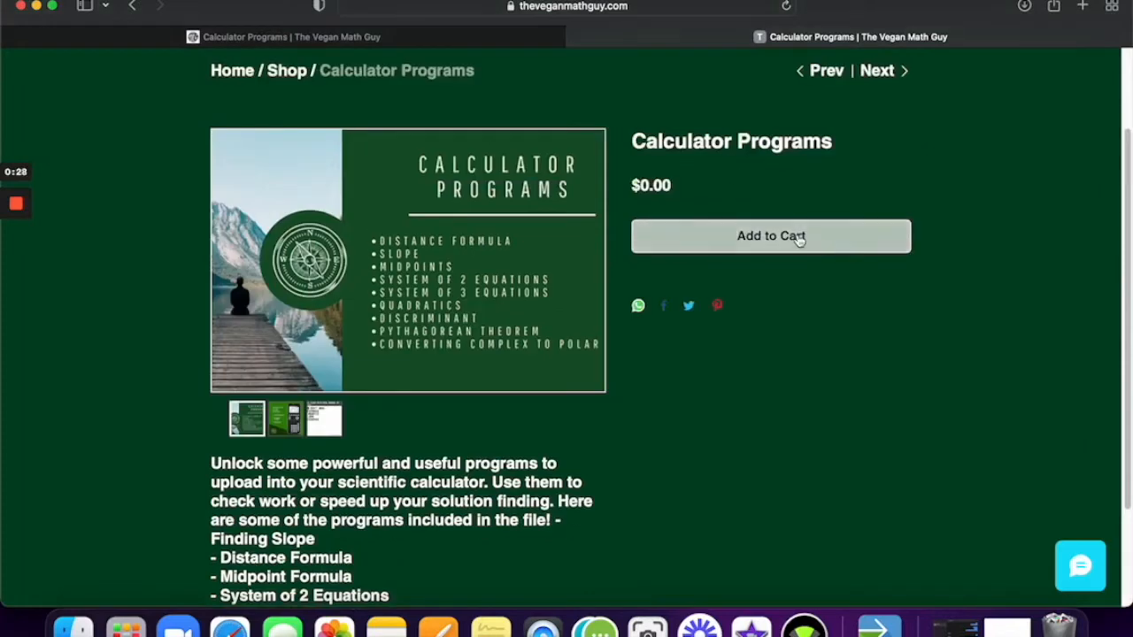
left_click(772, 236)
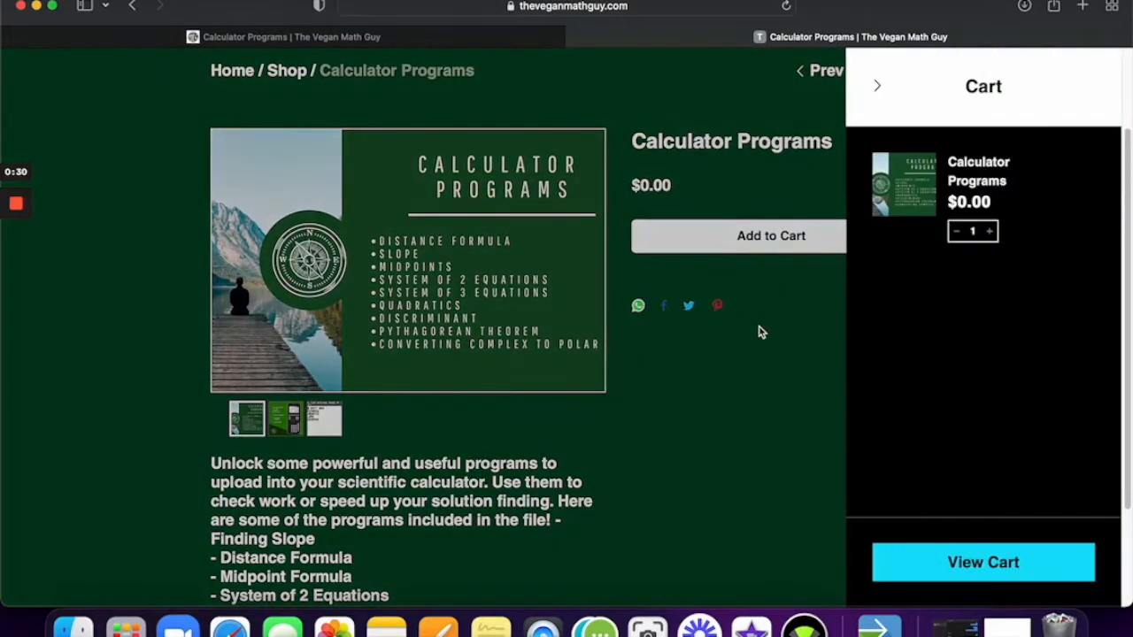
left_click(984, 563)
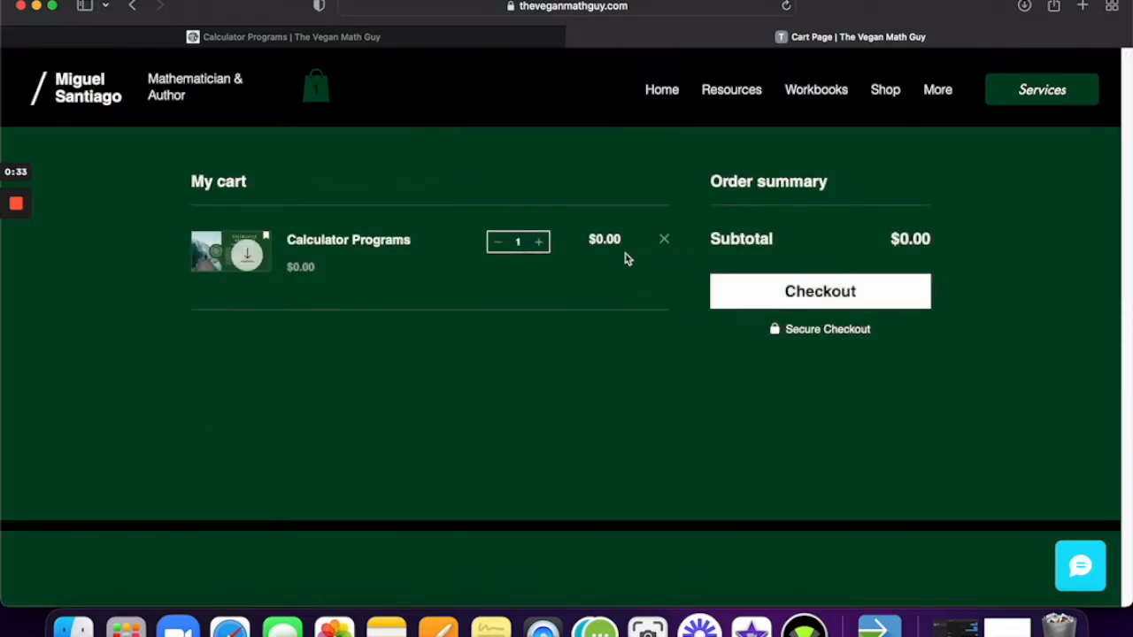
Check out and place the free order, reaching the thank-you download page
left_click(820, 291)
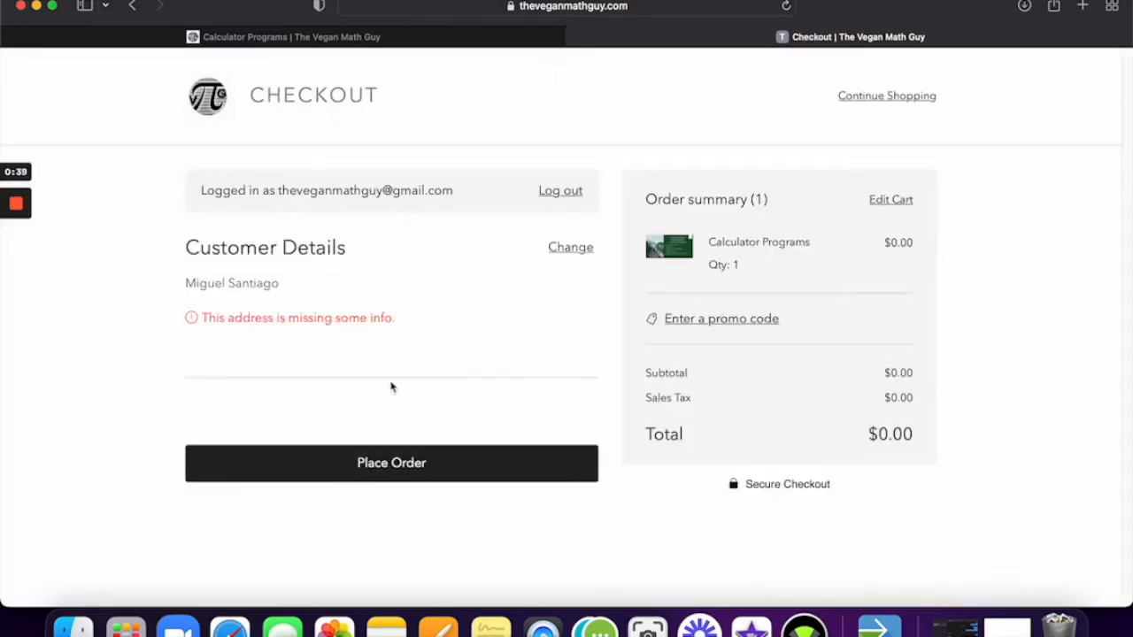
left_click(458, 458)
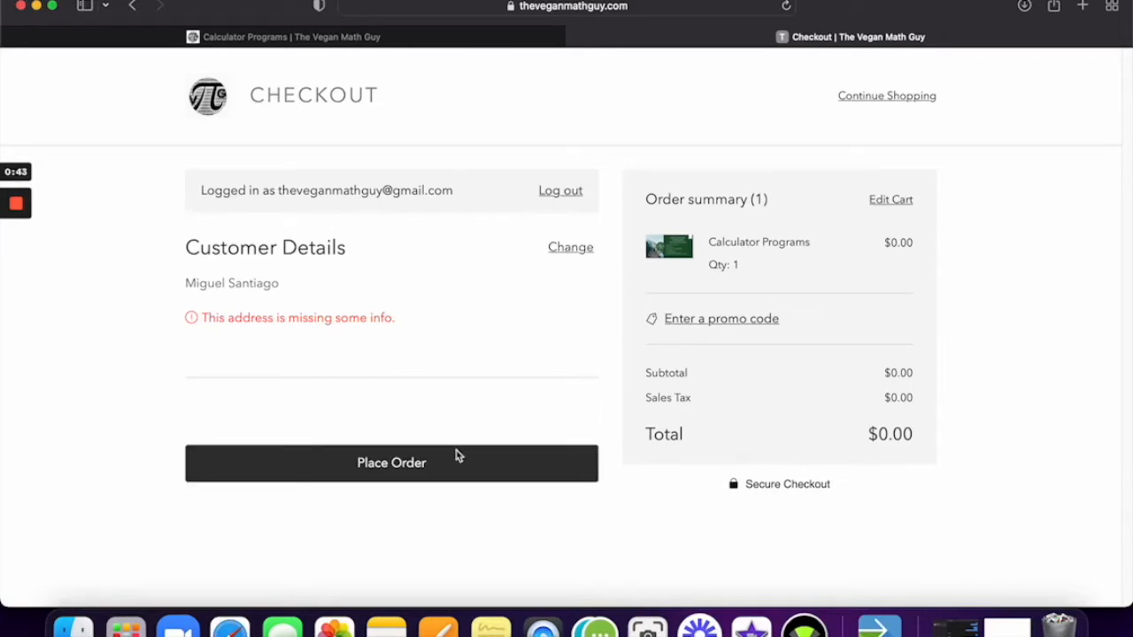
left_click(465, 465)
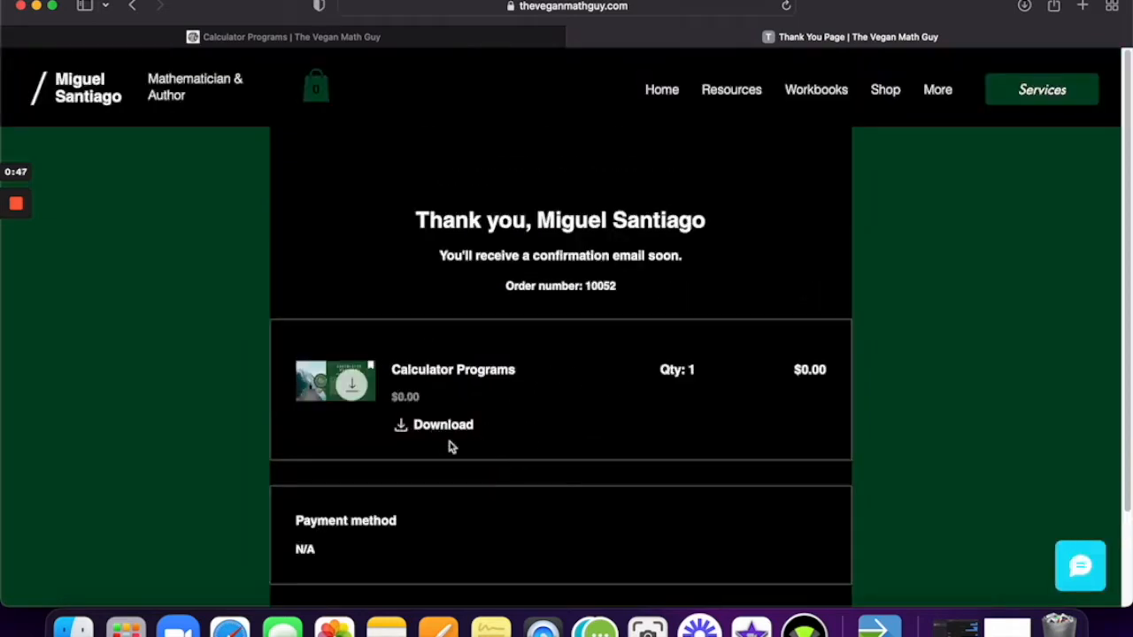
scroll(460, 425, "down", 1)
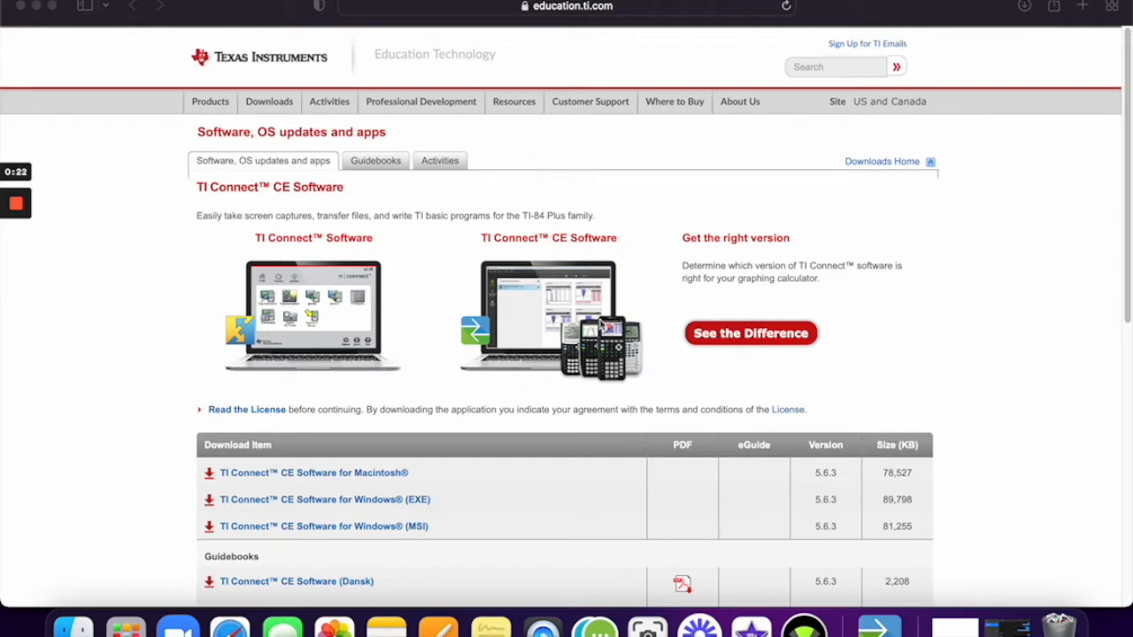
scroll(559, 308, "down", 1)
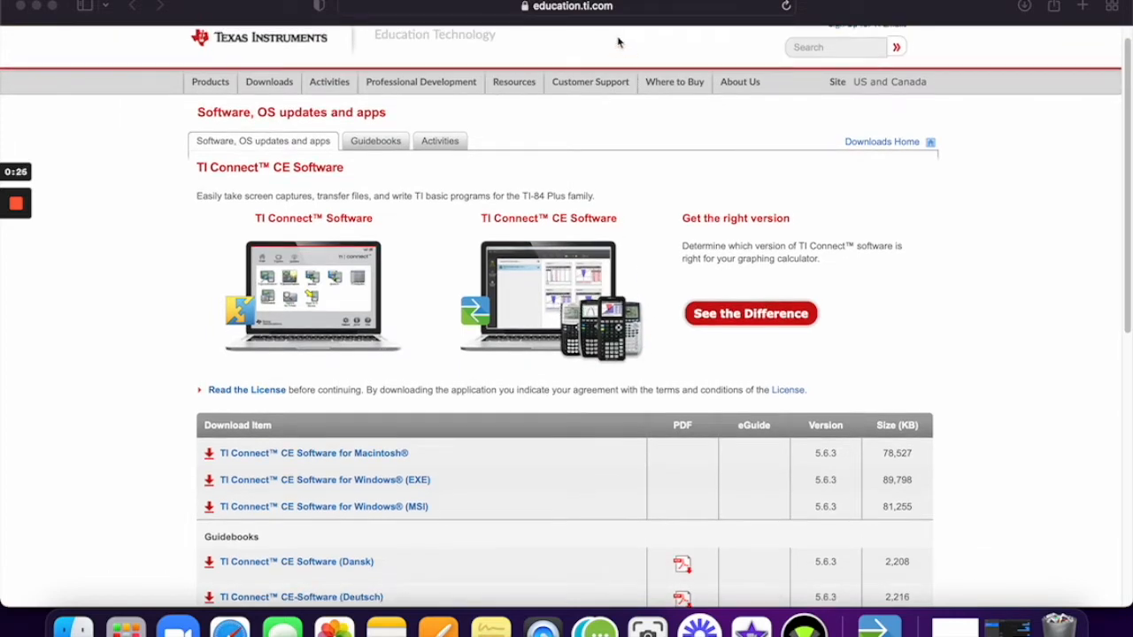
scroll(618, 80, "up", 1)
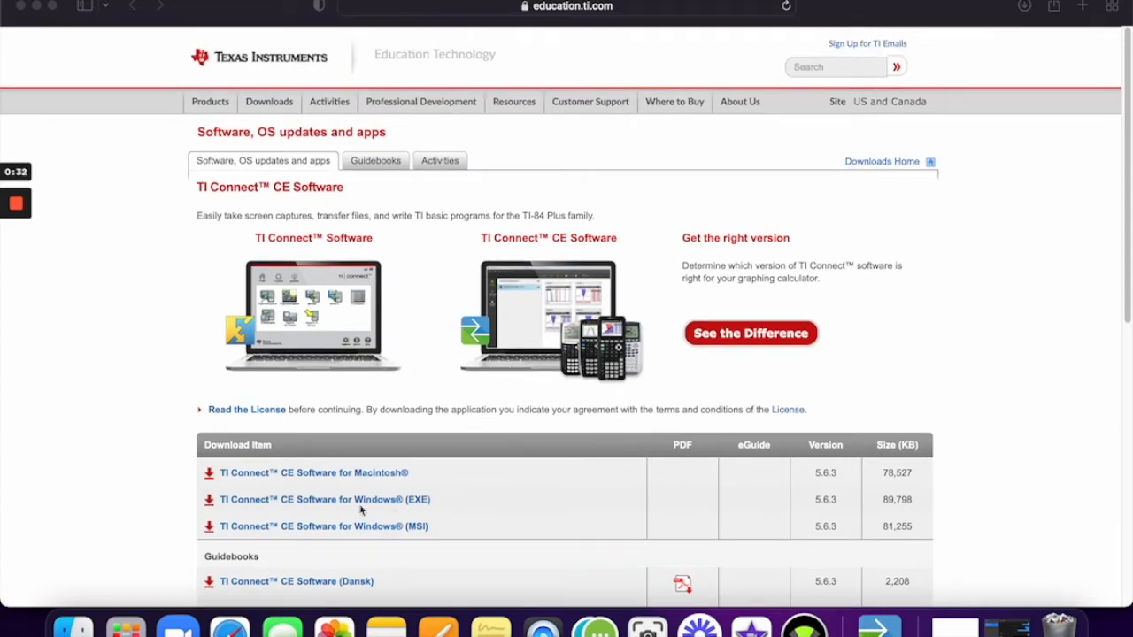
scroll(355, 496, "down", 1)
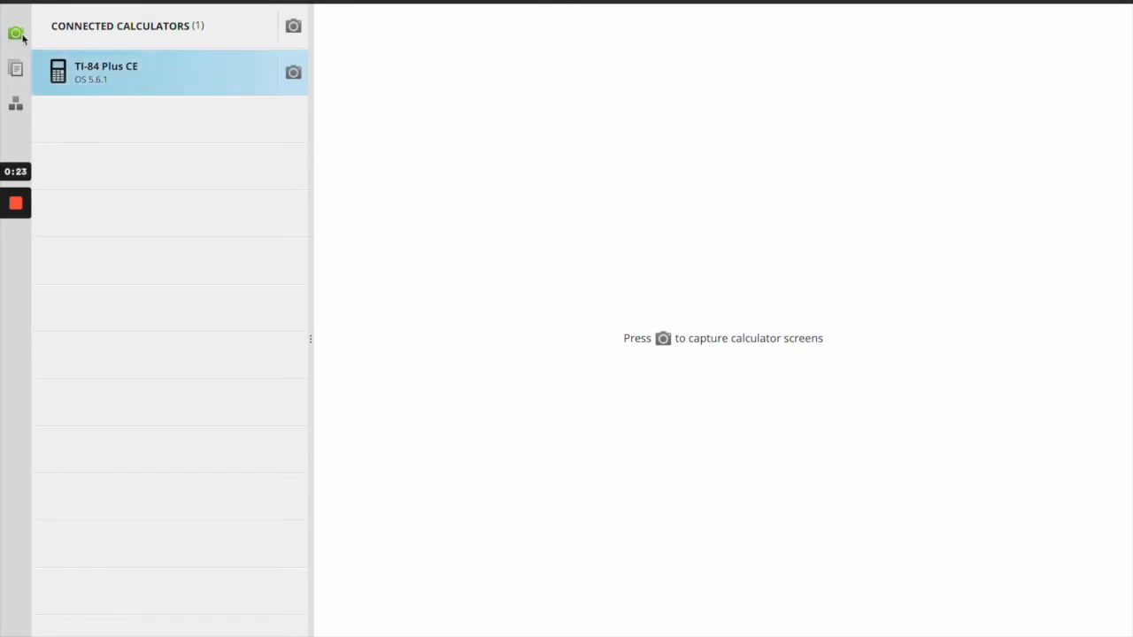
Browse the connected calculator's stored files and bring up the Send to Calculators file picker
left_click(17, 69)
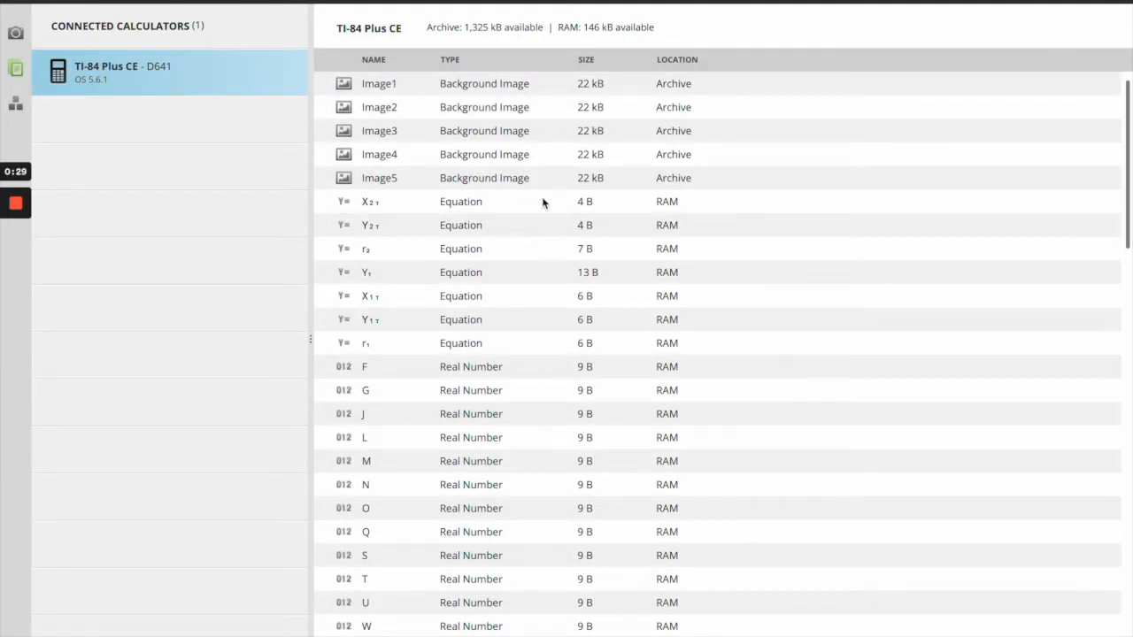
scroll(543, 202, "down", 2)
scroll(543, 203, "down", 2)
scroll(543, 203, "down", 2)
scroll(543, 203, "up", 2)
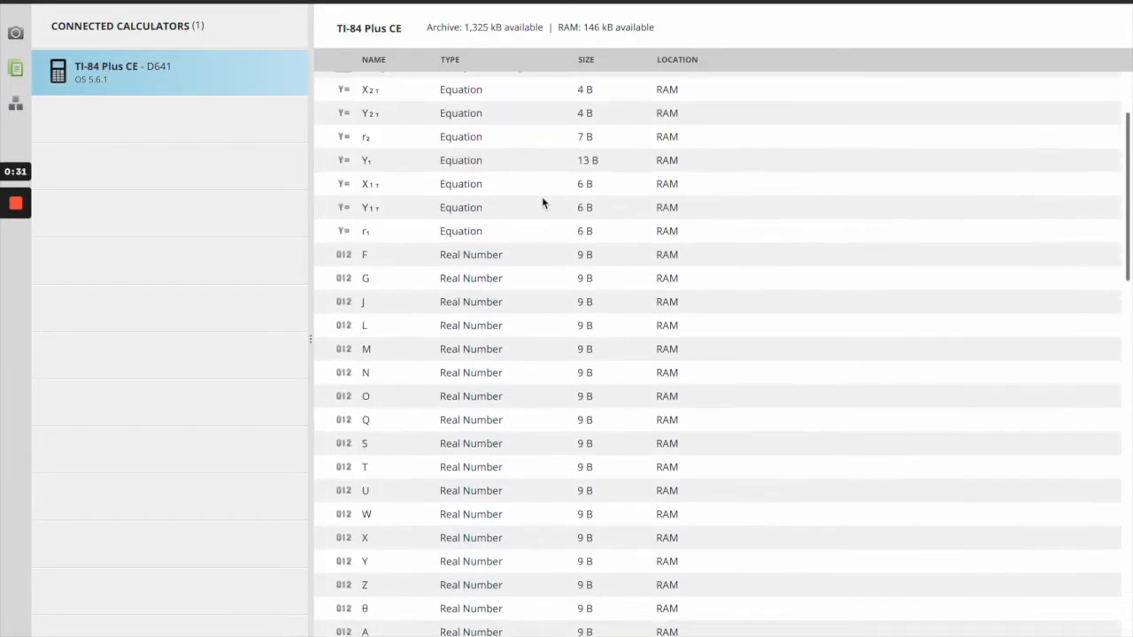
scroll(543, 202, "up", 3)
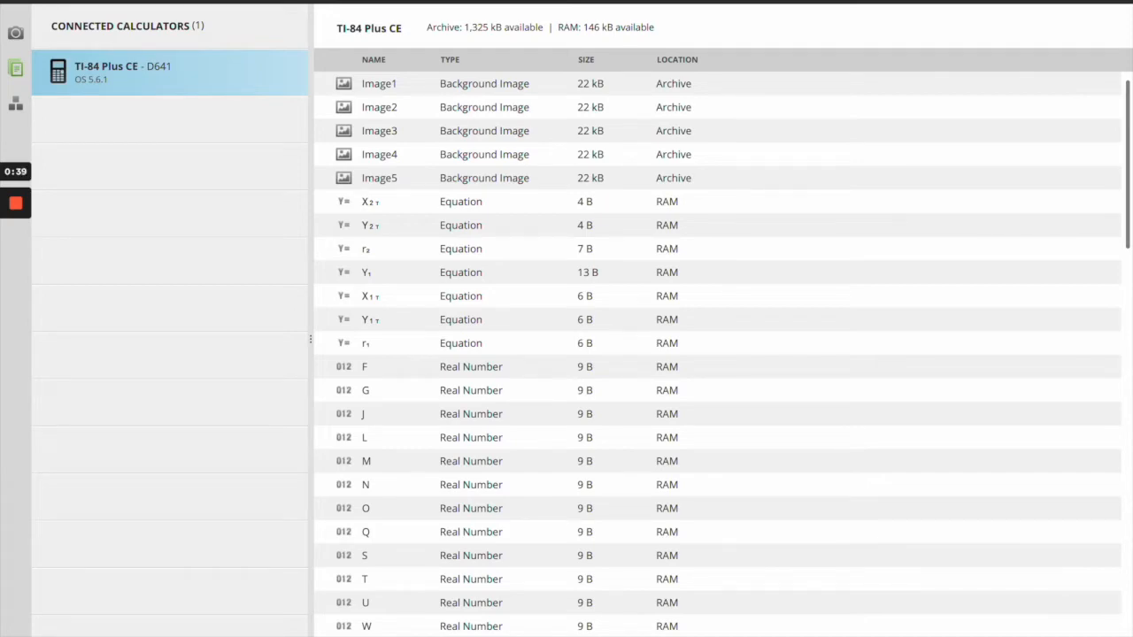
key("super+o")
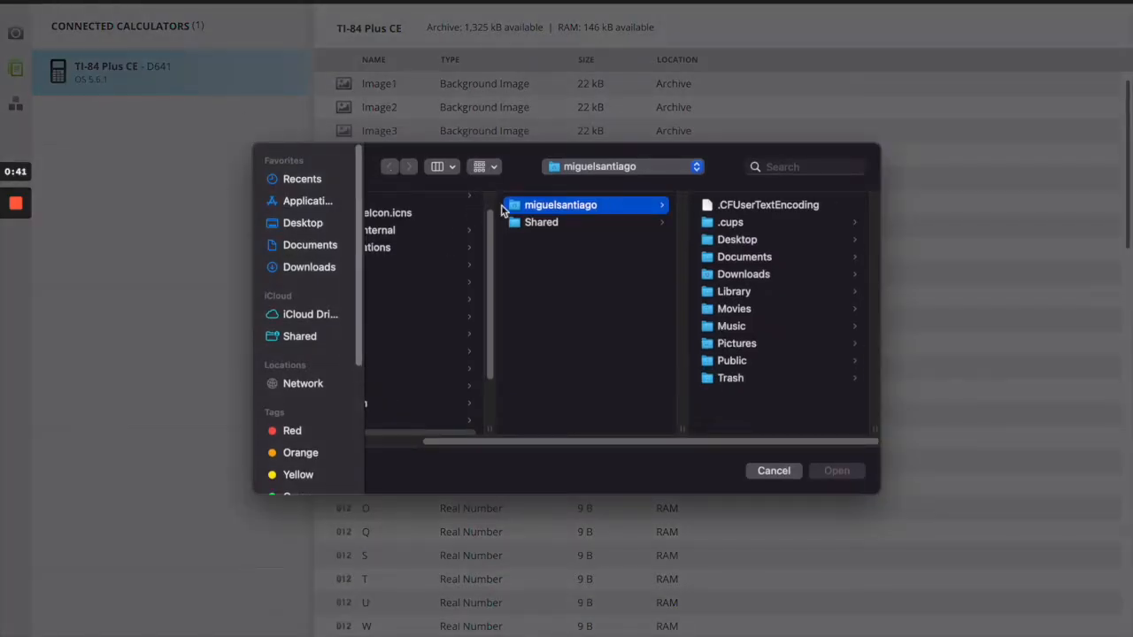
Navigate the file picker to the Calculator Programs folder on the Desktop
left_click(301, 224)
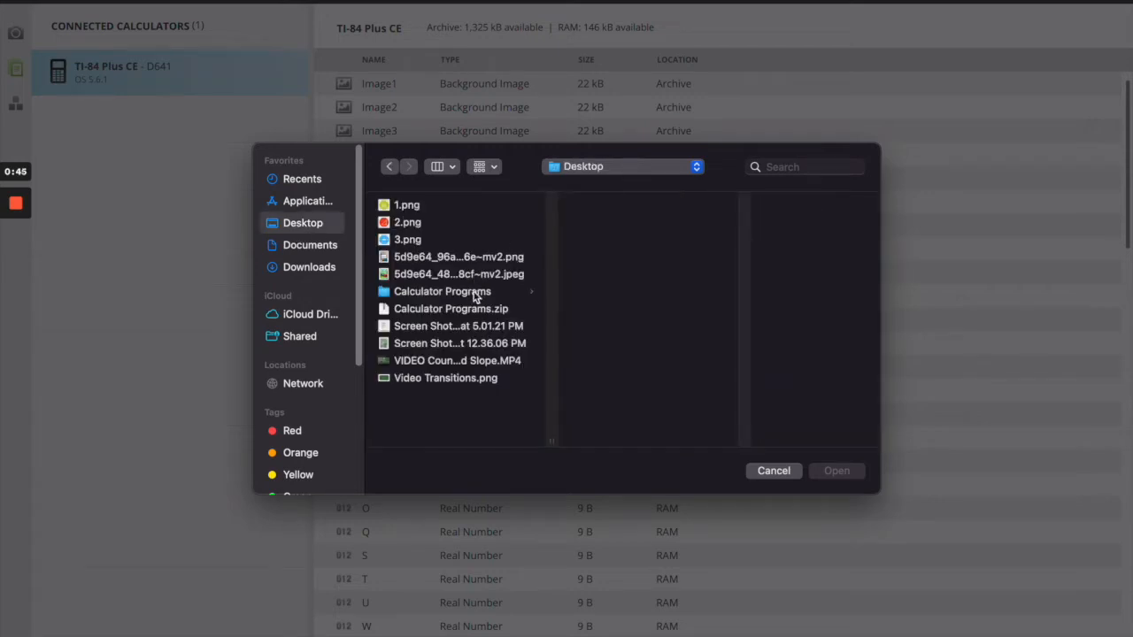
left_click(442, 291)
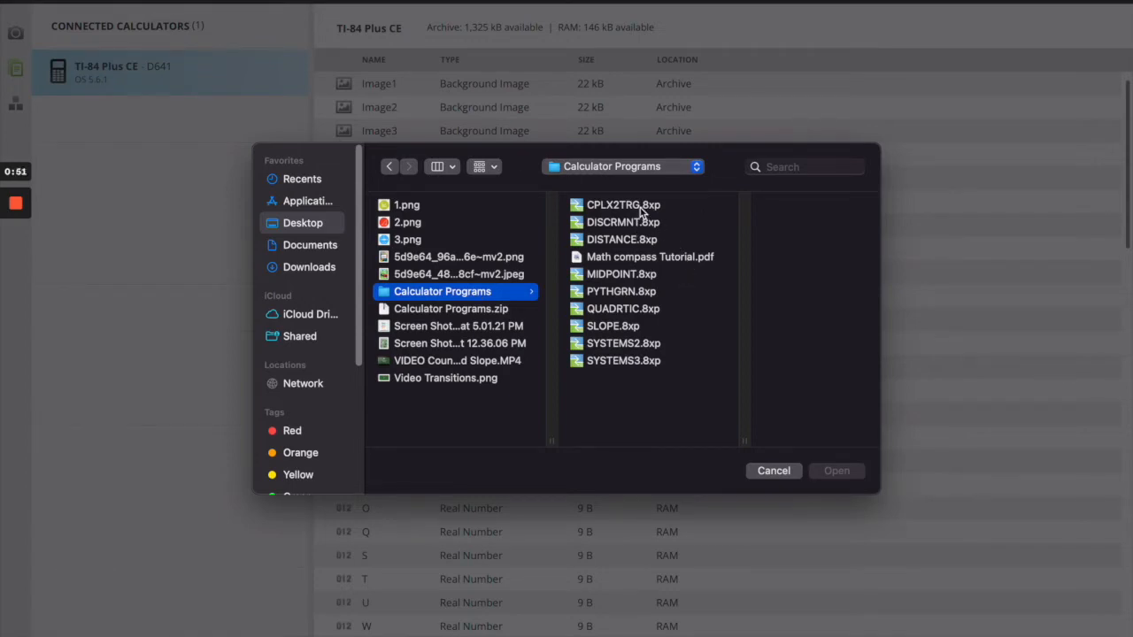
Select all nine .8xp programs (CPLX2TRG, DISCRMNT … SLOPE, SYSTEMS2, SYSTEMS3), then cancel without sending
left_click(623, 205)
left_click(565, 222, "super")
left_click(564, 239, "super")
left_click(563, 273, "super")
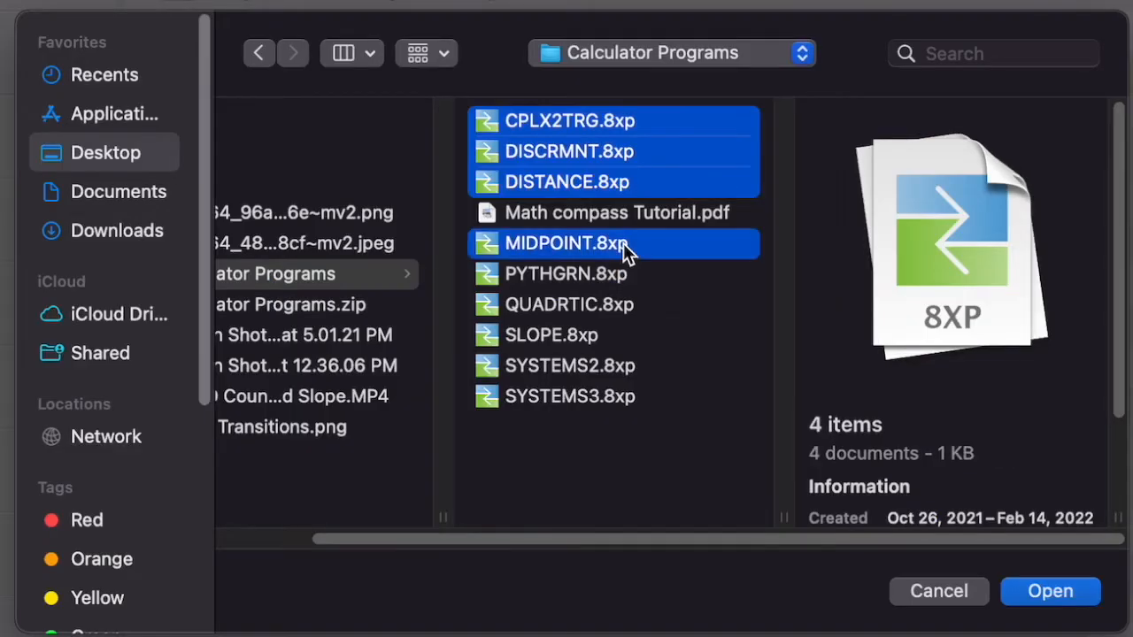
left_click(565, 308, "super")
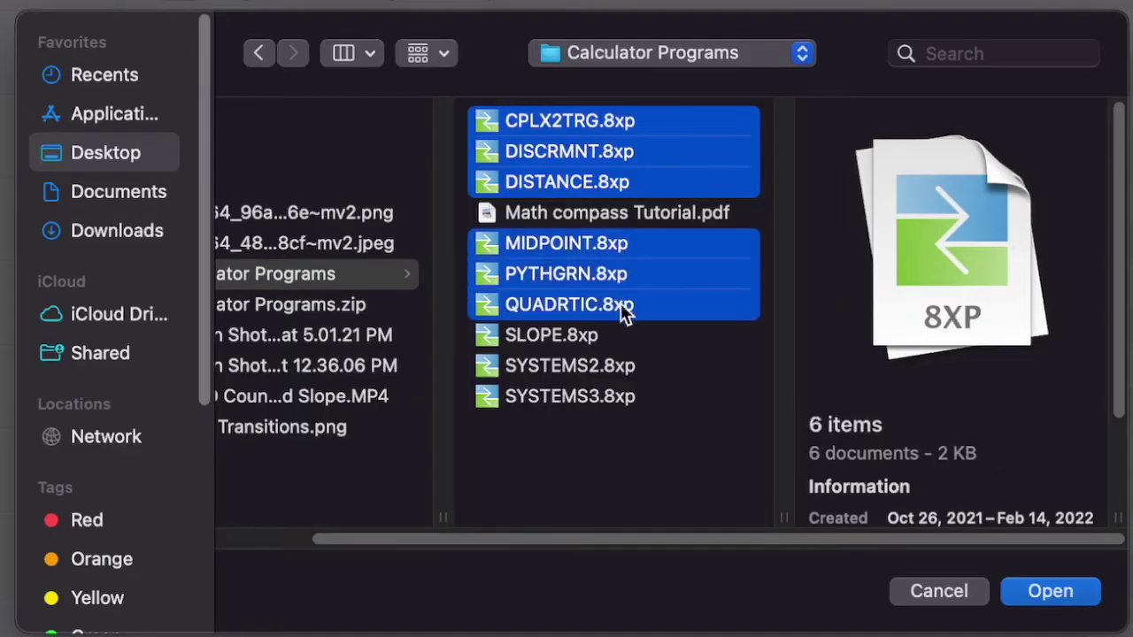
left_click(621, 337, "super")
left_click(625, 367, "super")
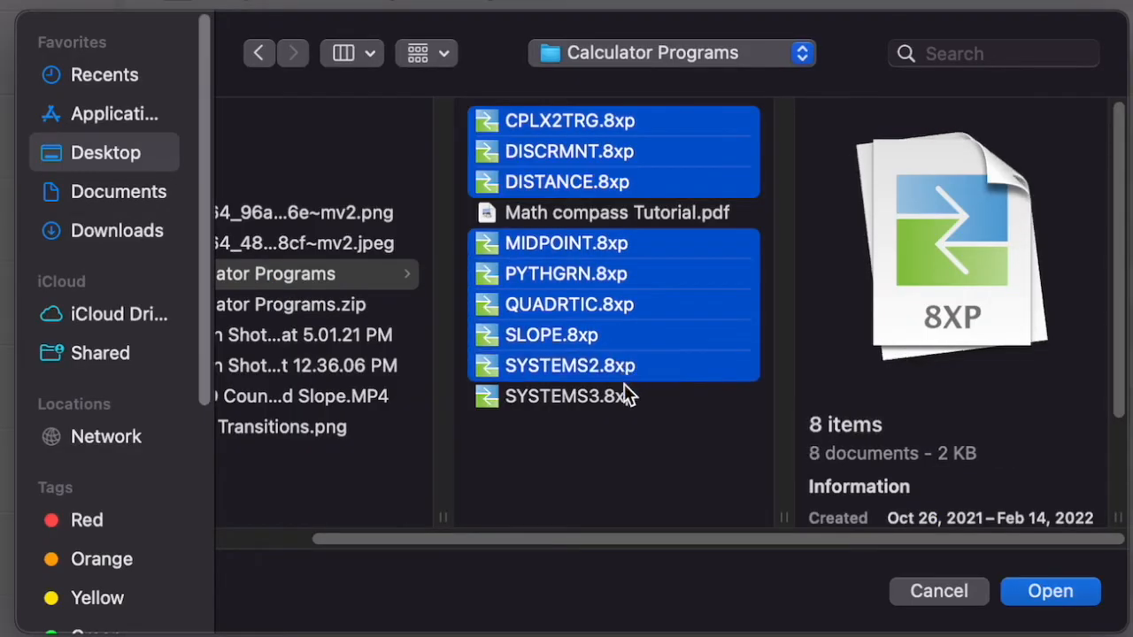
left_click(625, 396, "super")
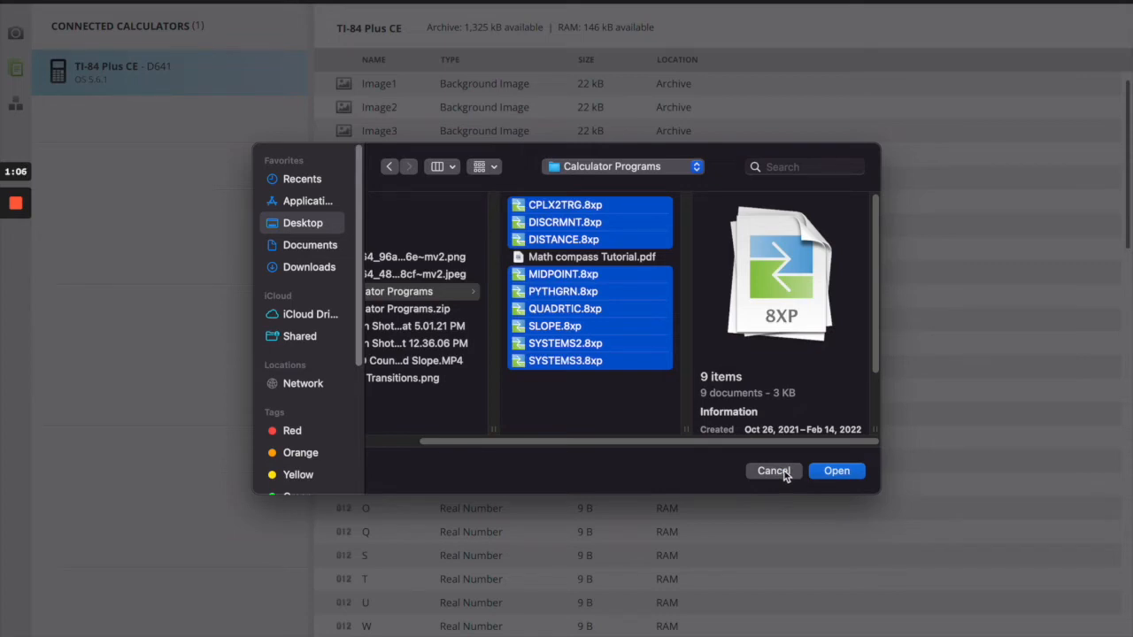
left_click(776, 471)
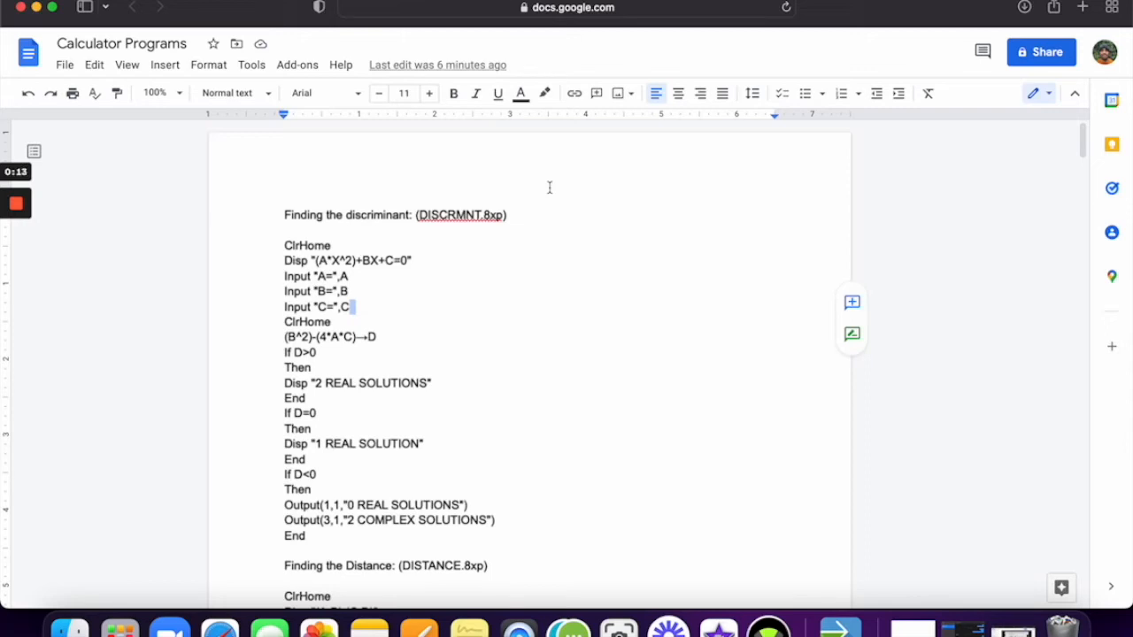
scroll(549, 188, "down", 8)
scroll(548, 188, "down", 3)
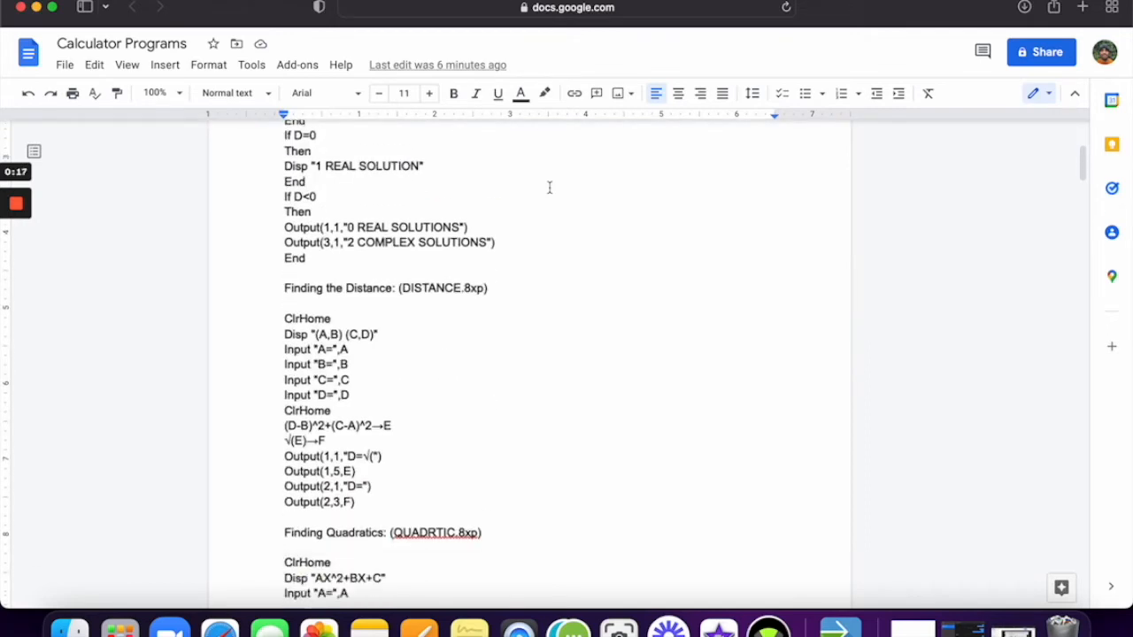
scroll(549, 187, "down", 10)
scroll(549, 188, "down", 5)
scroll(549, 188, "down", 6)
scroll(549, 188, "down", 6)
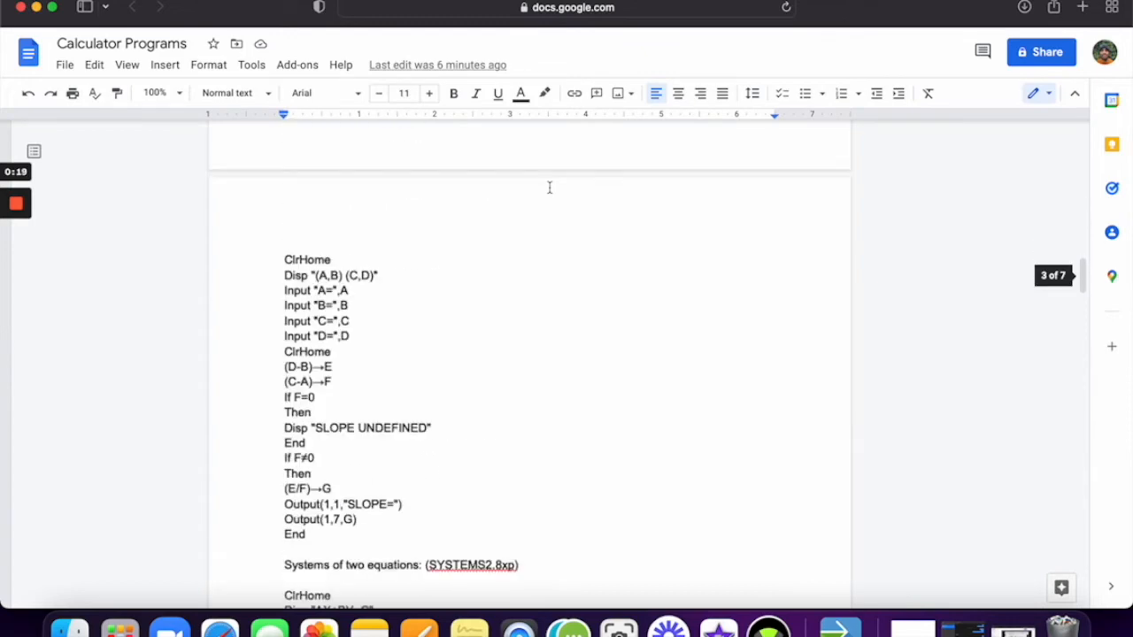
scroll(549, 187, "down", 6)
scroll(549, 188, "down", 6)
scroll(549, 188, "down", 5)
scroll(548, 188, "up", 10)
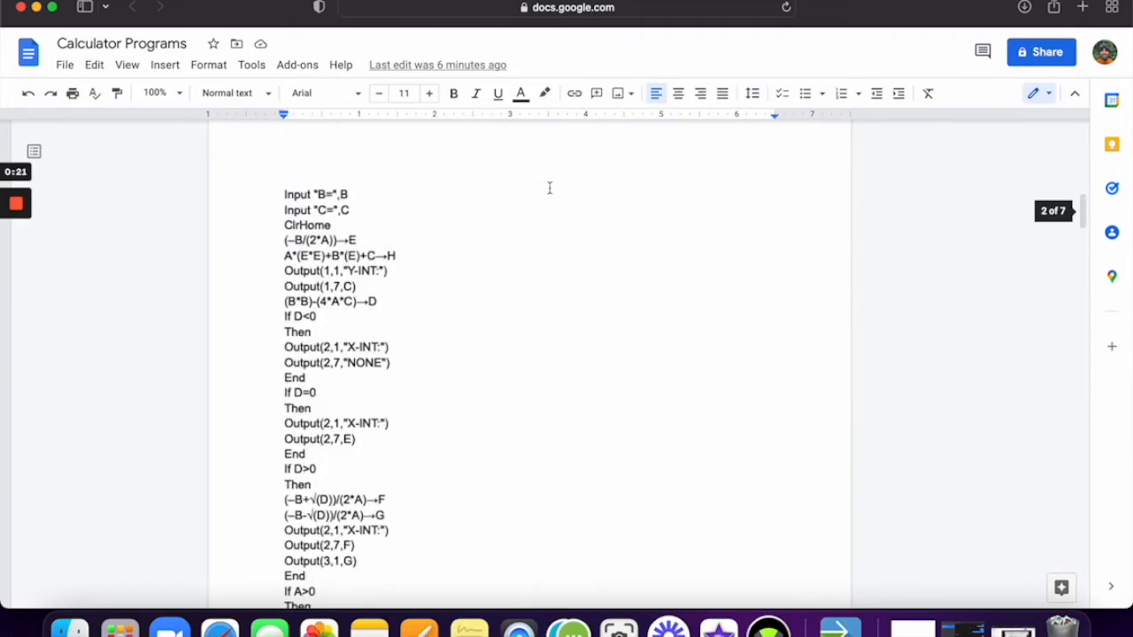
scroll(549, 188, "up", 15)
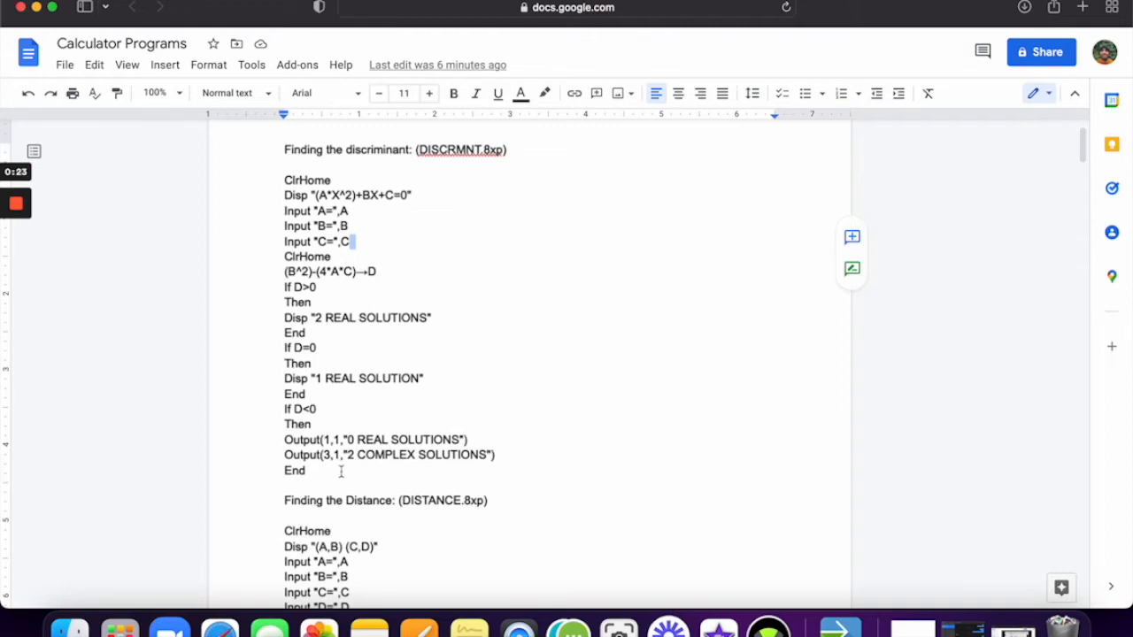
Drag-select the DISCRMNT program code from ClrHome down to End
left_click_drag(307, 470, 272, 180)
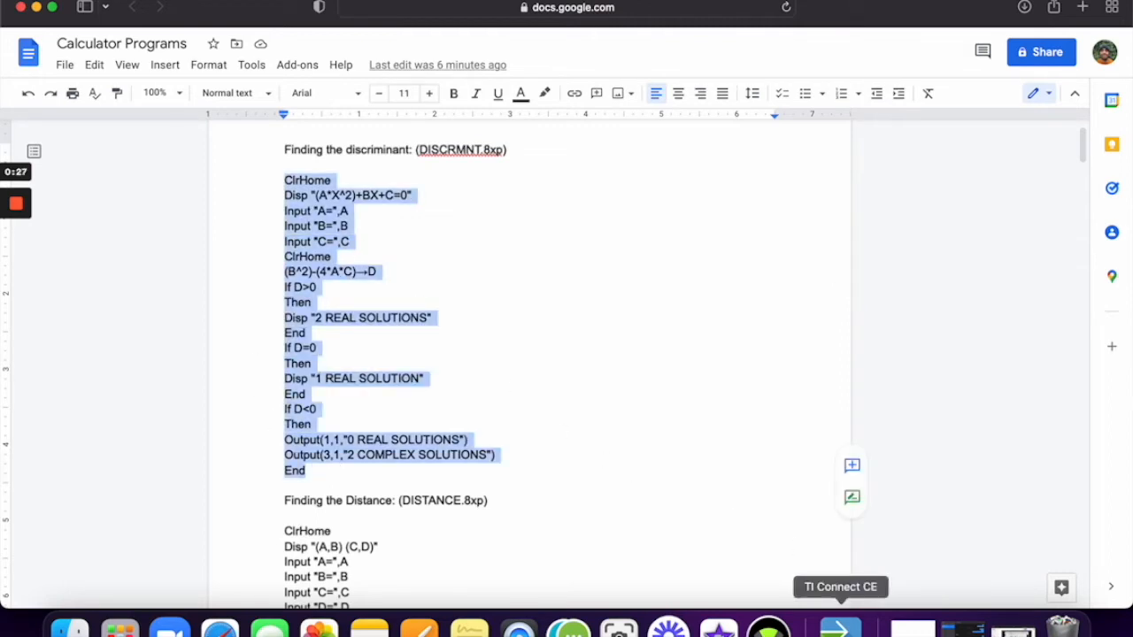
In TI Connect CE's Program Editor, start a new program and paste the twenty-line discriminant code into it
left_click(839, 629)
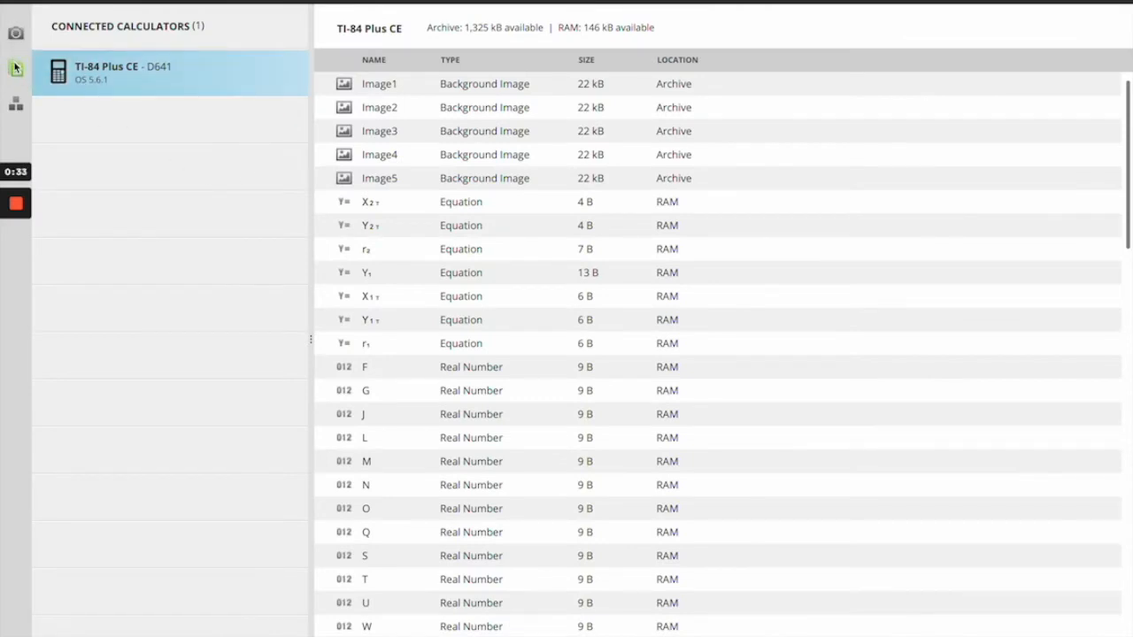
left_click(15, 106)
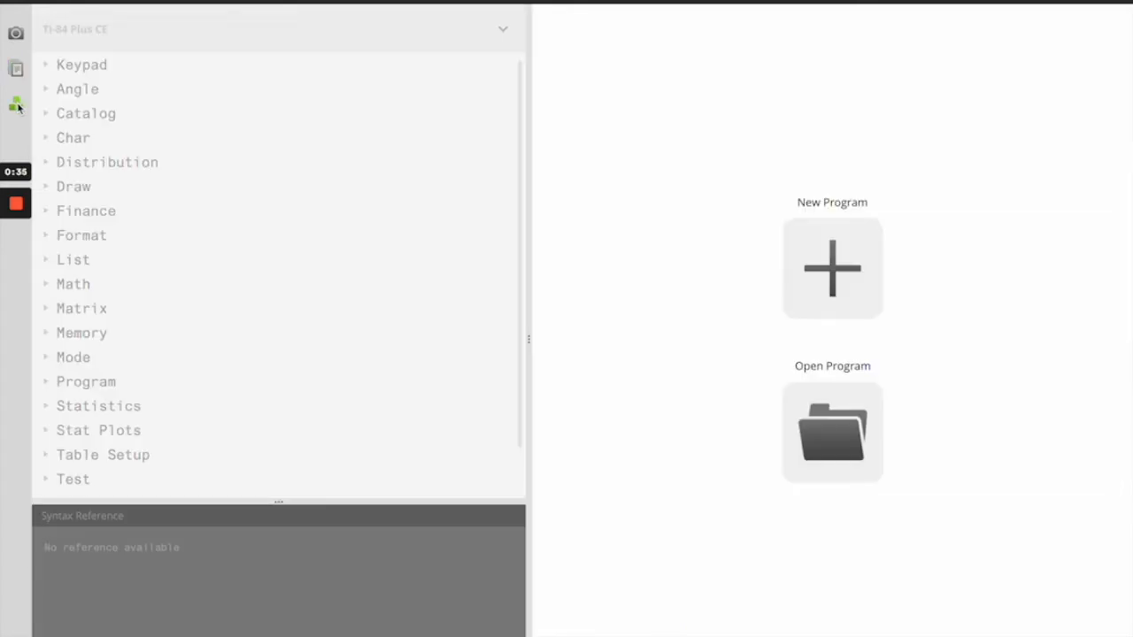
left_click(845, 262)
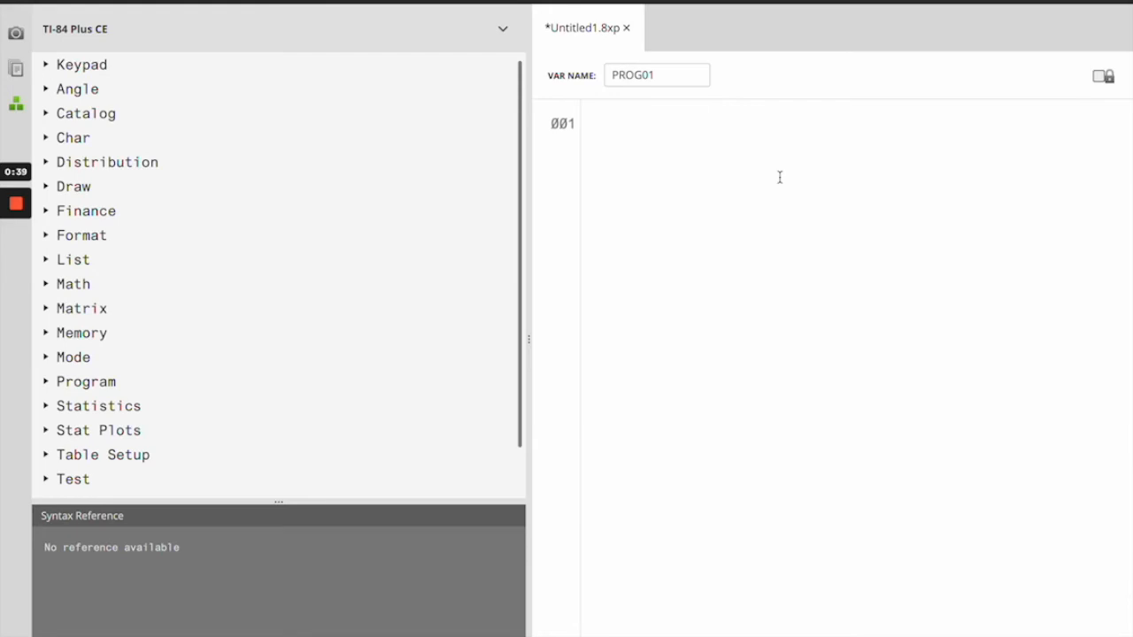
type("ClrHome Disp \"(A*X^2)+BX+C=0\" Input \"A=\",A Input \"B=\",B Input \"C=\",C ClrHome (B^2)-(4*A*C)→D If D>0 Then Disp \"2 REAL SOLUTIONS\" End If D=0 Then Disp \"1 REAL SOLUTION\" End If D<0 Then Output(1,1,\"0 REAL SOLUTIONS\") Output(3,1,\"2 COMPLEX SOLUTIONS\") End")
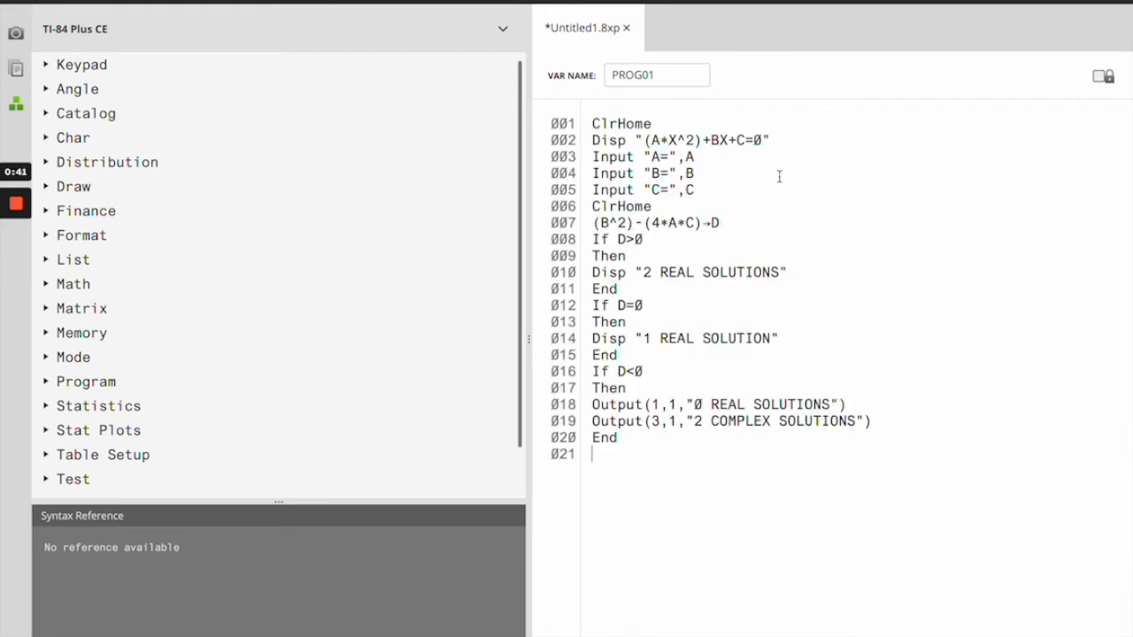